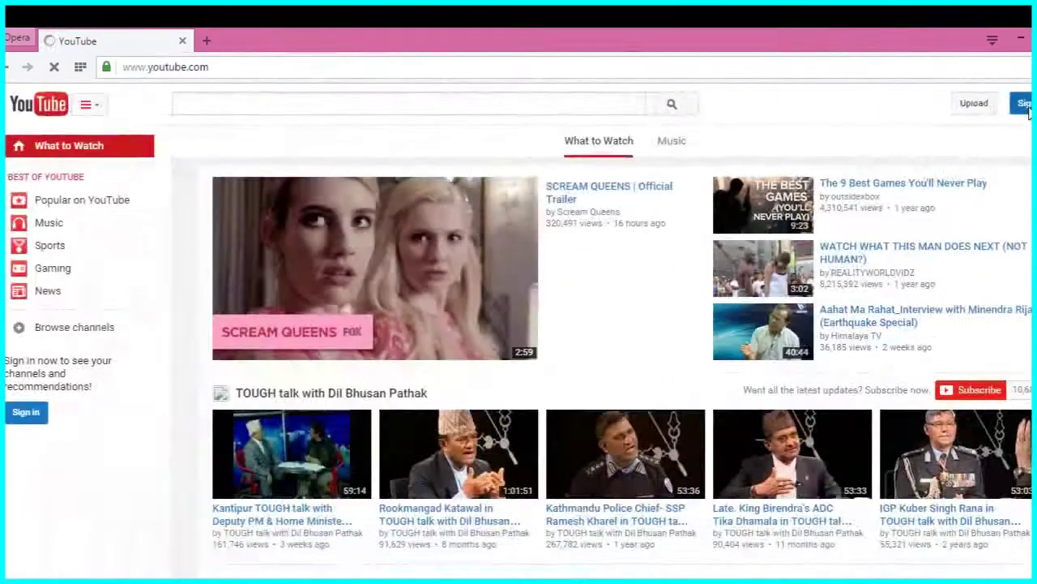
# From YouTube's sign-in, open Google's form for creating a new account.
pyautogui.click(996, 116)
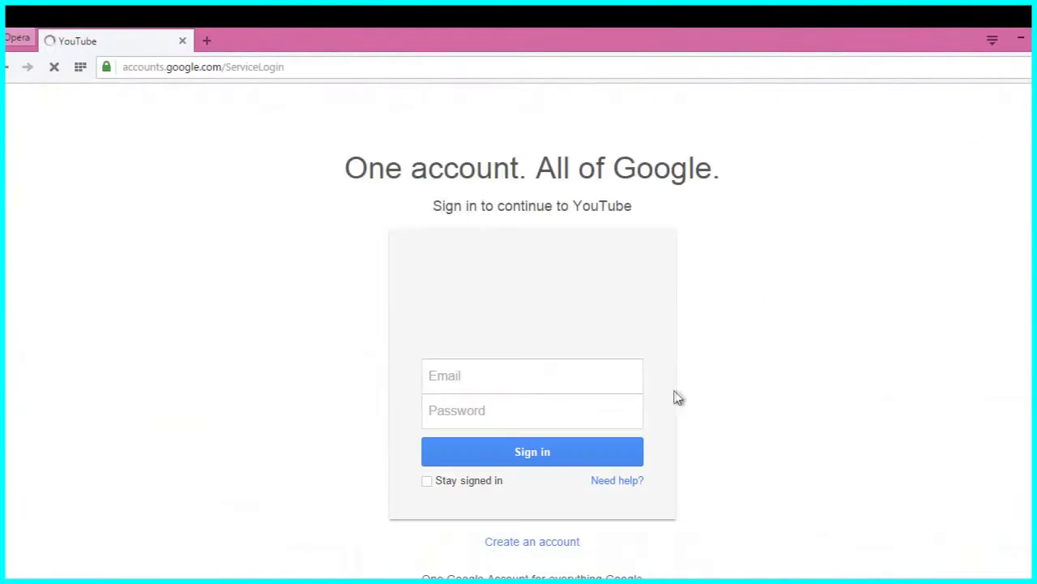
pyautogui.click(525, 548)
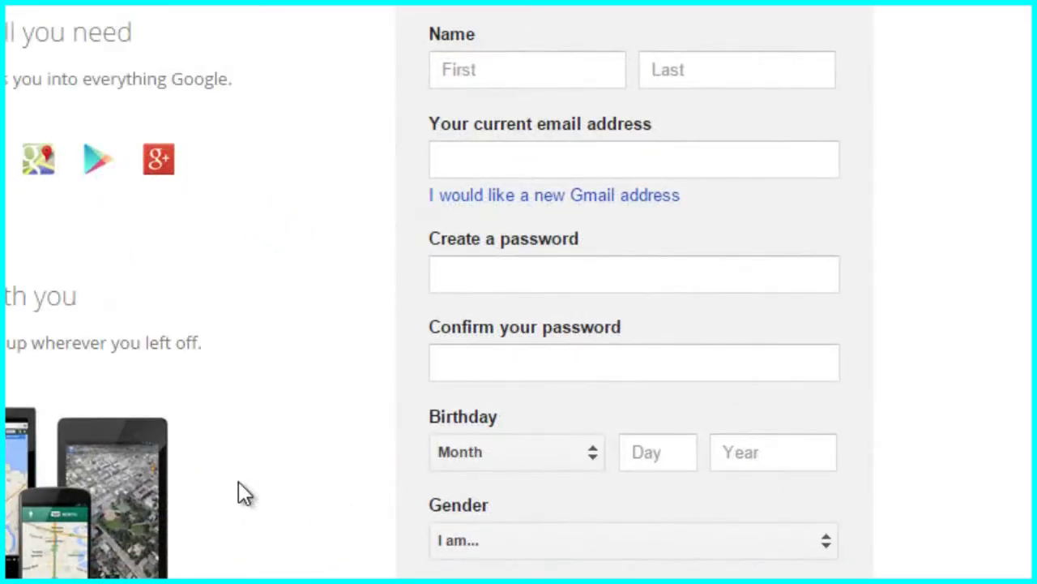
# Enter the first and last name and accept a suggested available username.
pyautogui.click(513, 69)
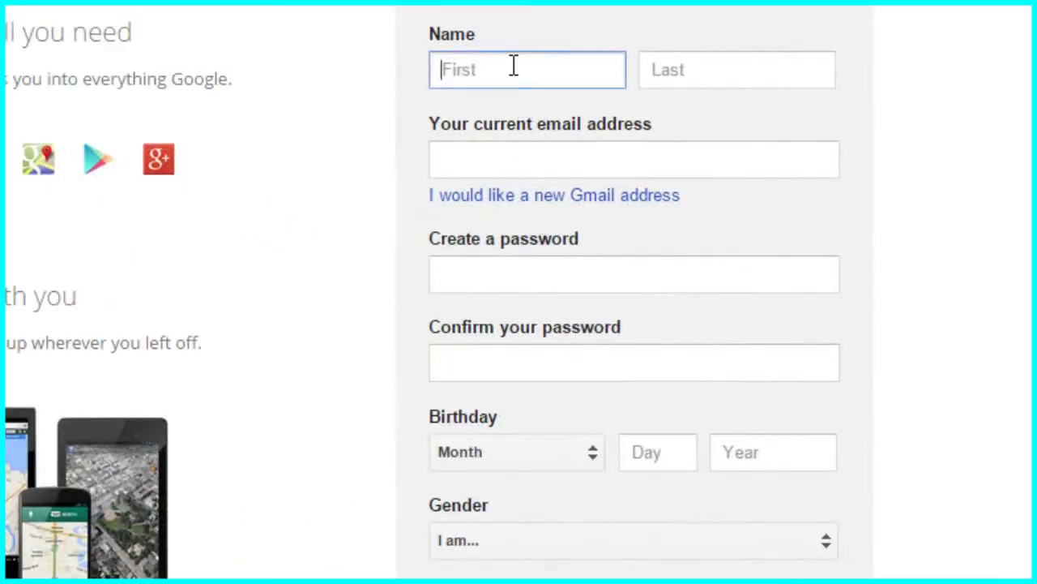
pyautogui.write('sur')
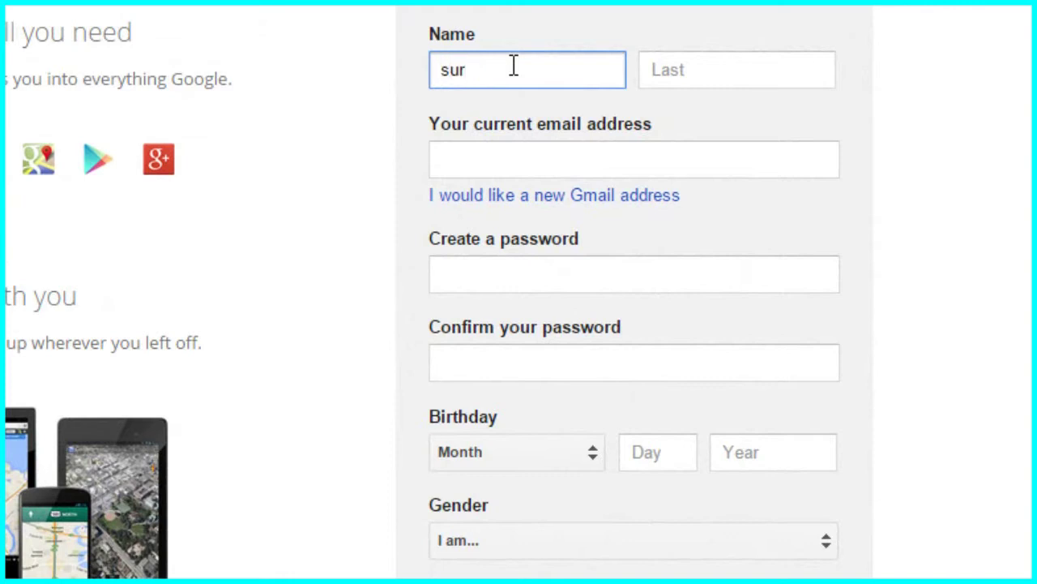
pyautogui.write('aj')
pyautogui.click(680, 64)
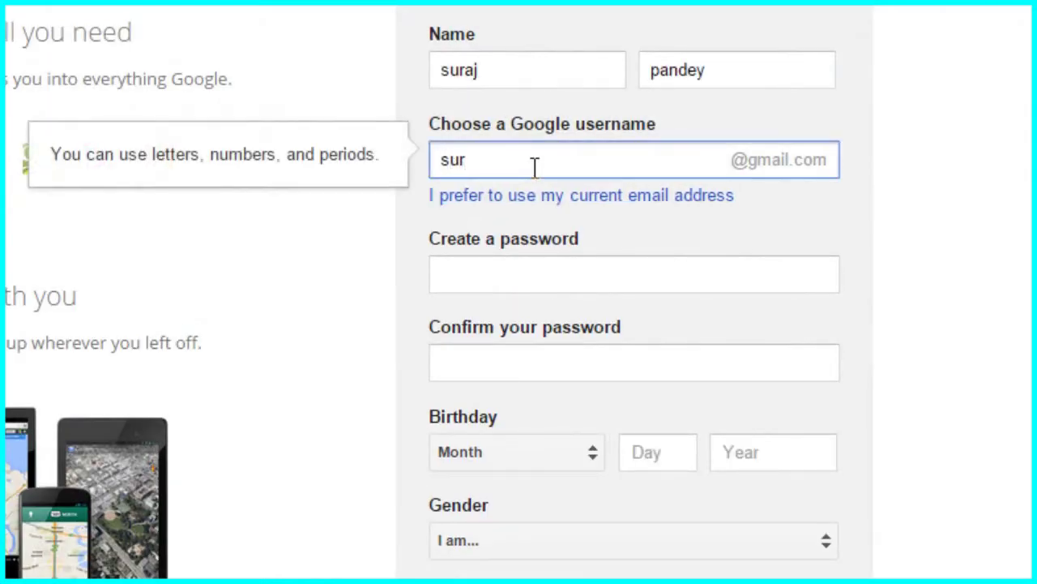
pyautogui.write('aj673')
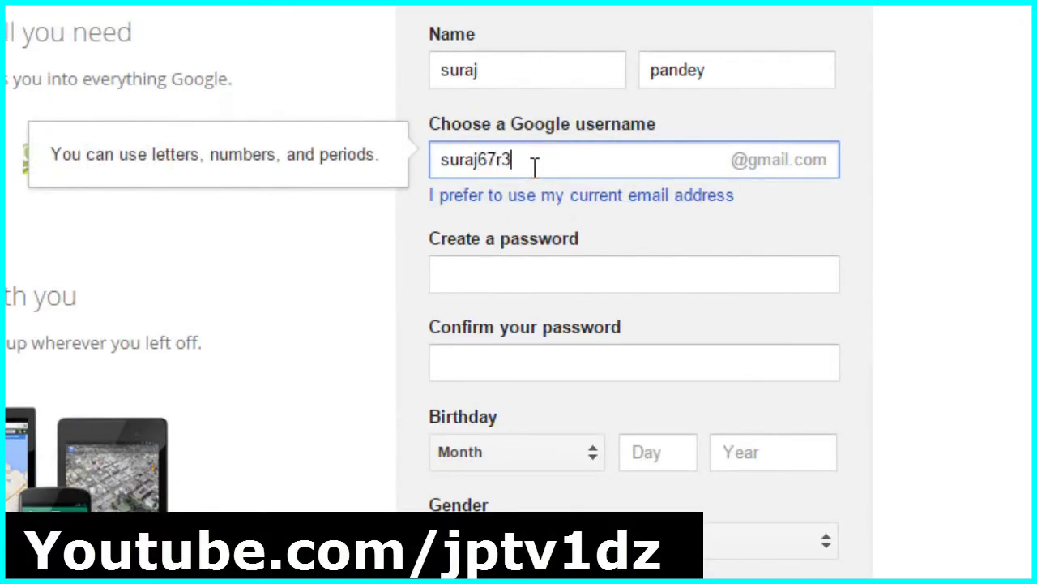
pyautogui.click(542, 263)
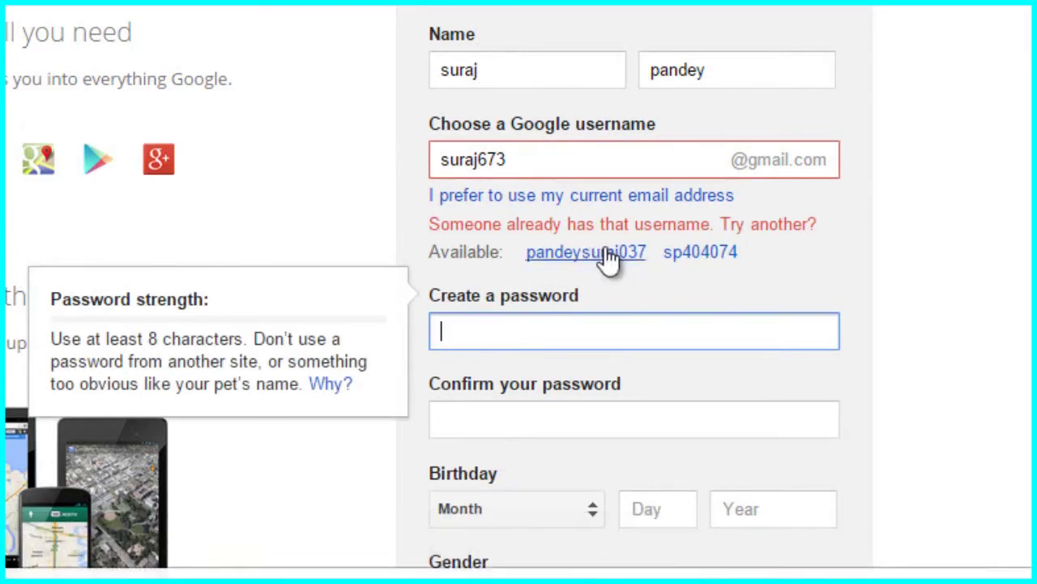
pyautogui.click(602, 252)
# Enter the account password and confirm it.
pyautogui.click(531, 271)
pyautogui.write('••••••')
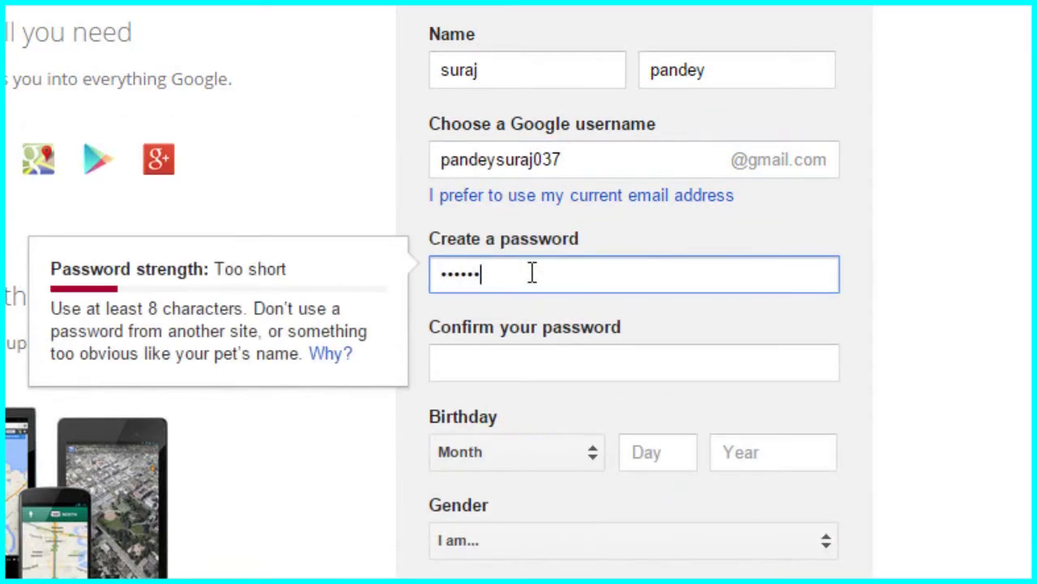
pyautogui.write('••••••')
pyautogui.click(527, 366)
pyautogui.write('••')
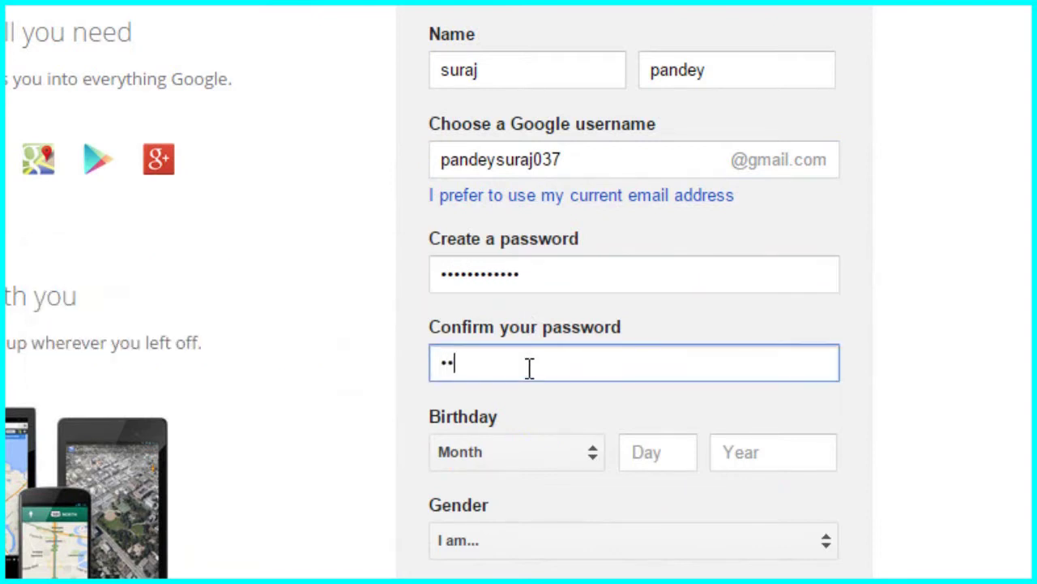
pyautogui.write('••••••••••')
# Set the birth month to April and the birth day to 6.
pyautogui.click(577, 451)
pyautogui.click(532, 314)
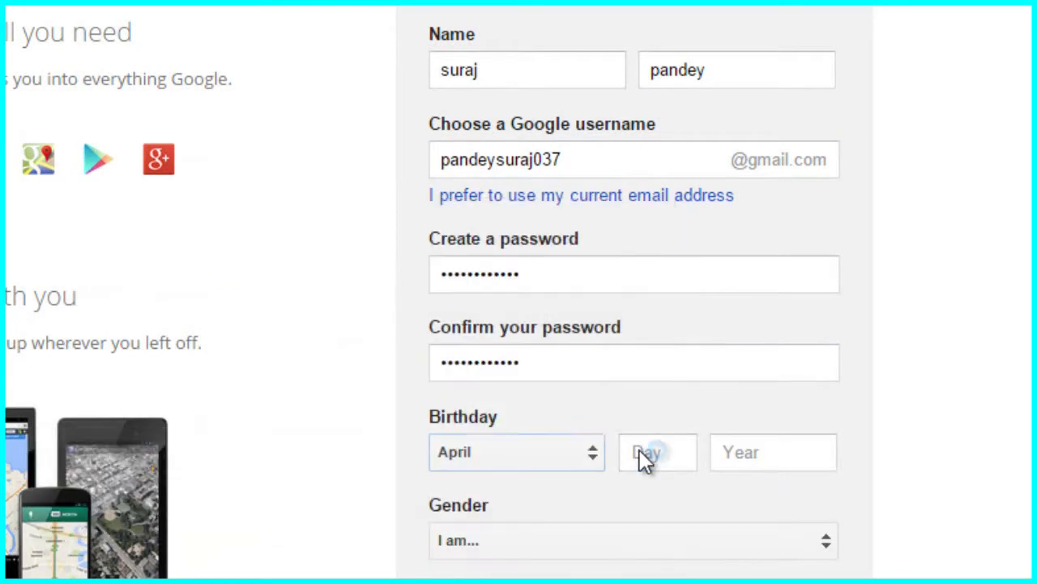
pyautogui.click(639, 450)
pyautogui.write('6')
pyautogui.click(758, 446)
# Complete birth year 1994, set gender to Male, and enter the mobile phone number.
pyautogui.write('1994')
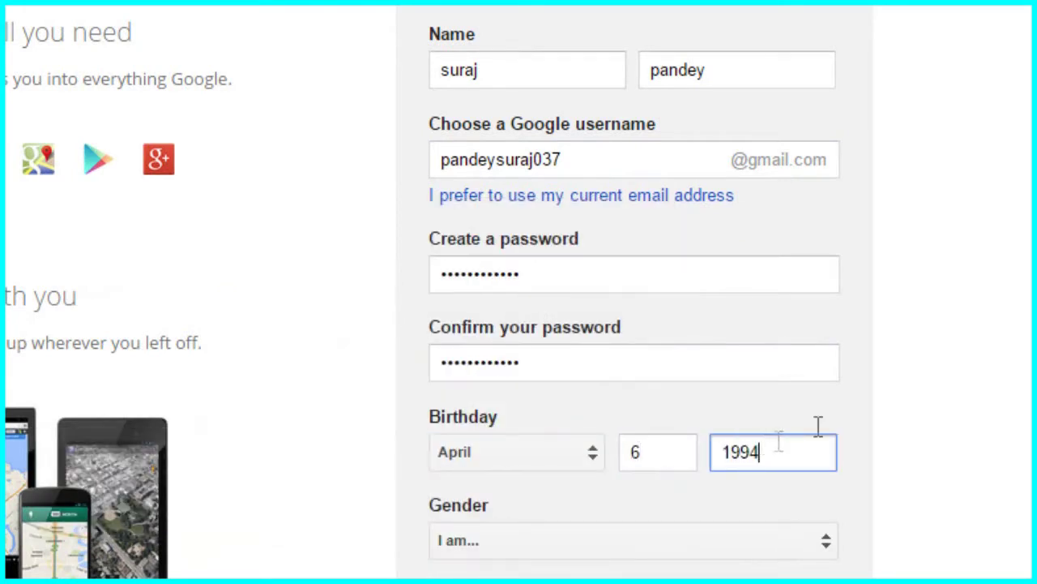
pyautogui.scroll(-5, 632, 291)
pyautogui.click(711, 118)
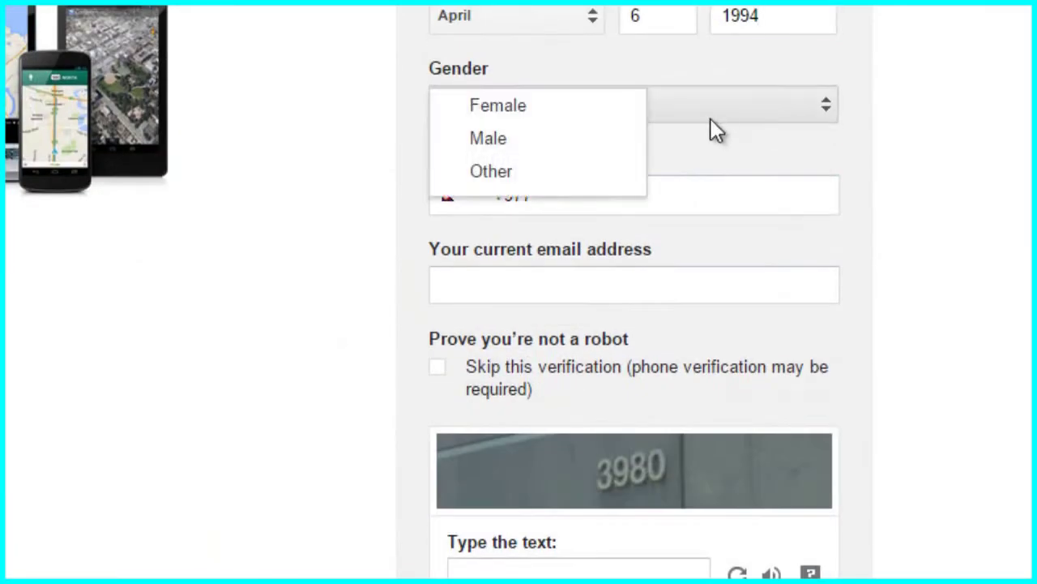
pyautogui.click(565, 135)
pyautogui.click(592, 202)
pyautogui.write('980')
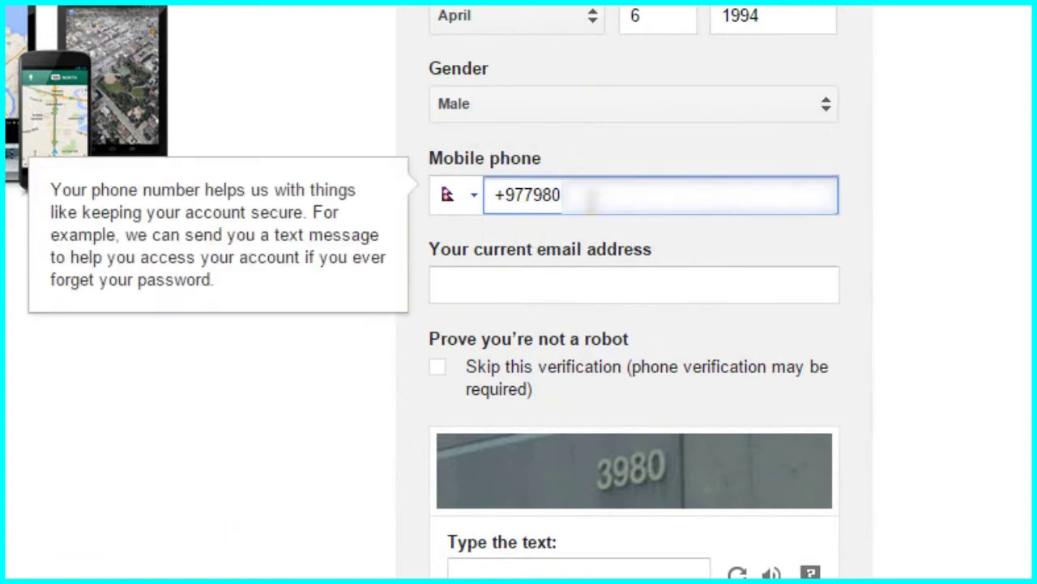
pyautogui.write('12')
pyautogui.press('BackSpace')
pyautogui.press('BackSpace')
pyautogui.press('BackSpace')
pyautogui.press('BackSpace')
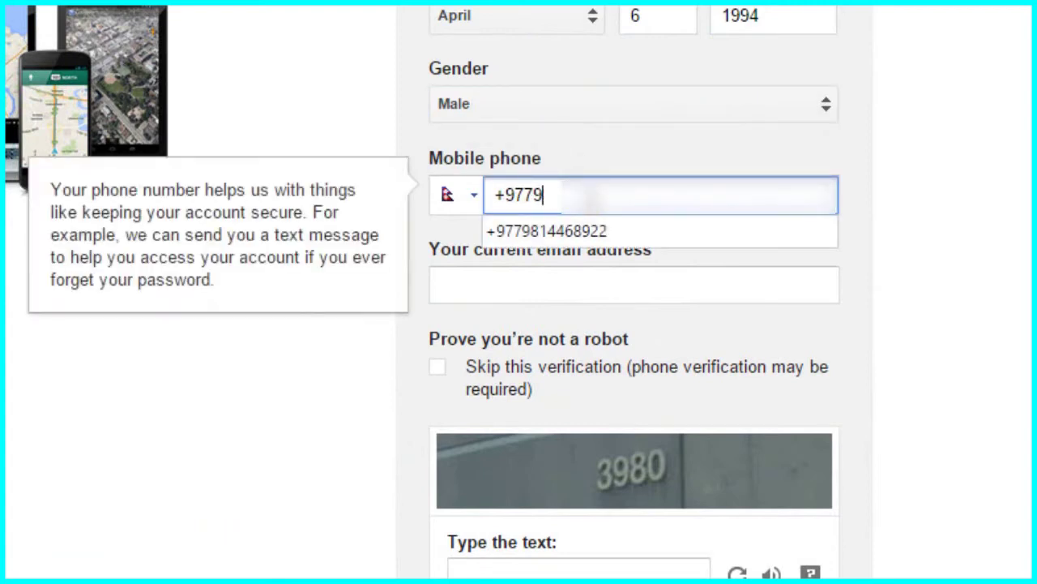
pyautogui.write('74')
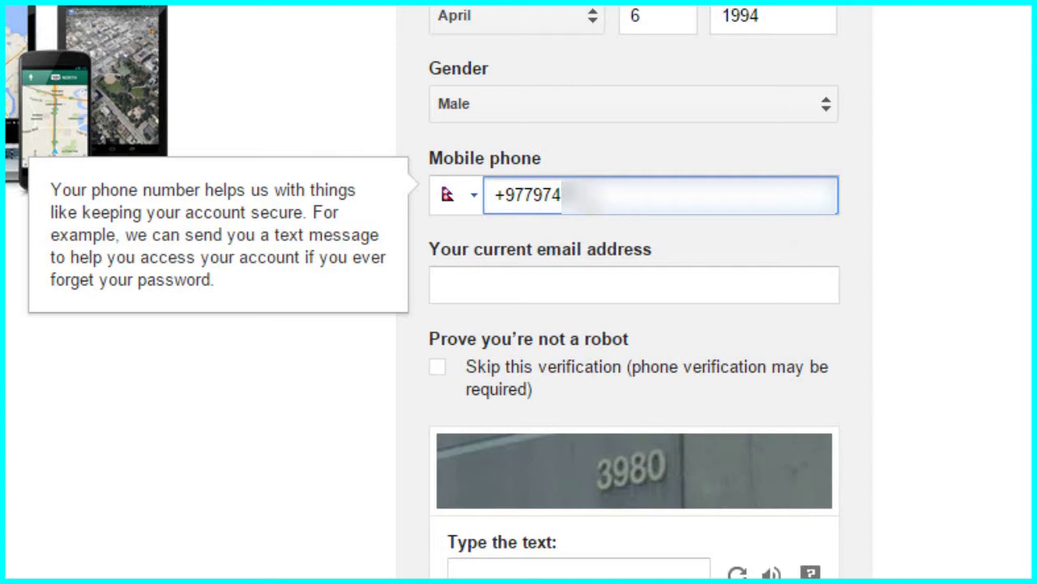
# Fill in the current e-mail and captcha text, agree to the Terms, and submit.
pyautogui.click(551, 288)
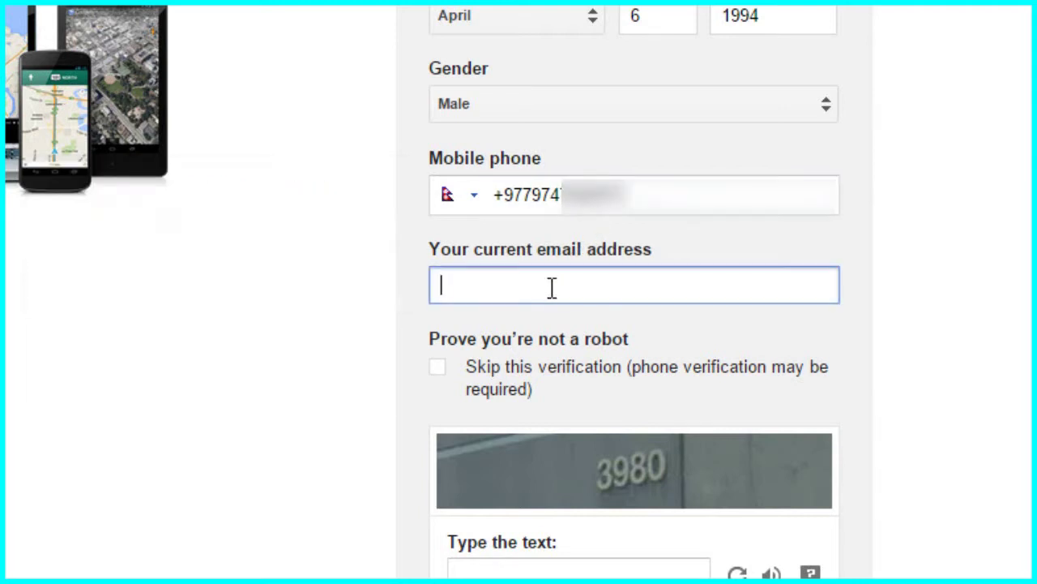
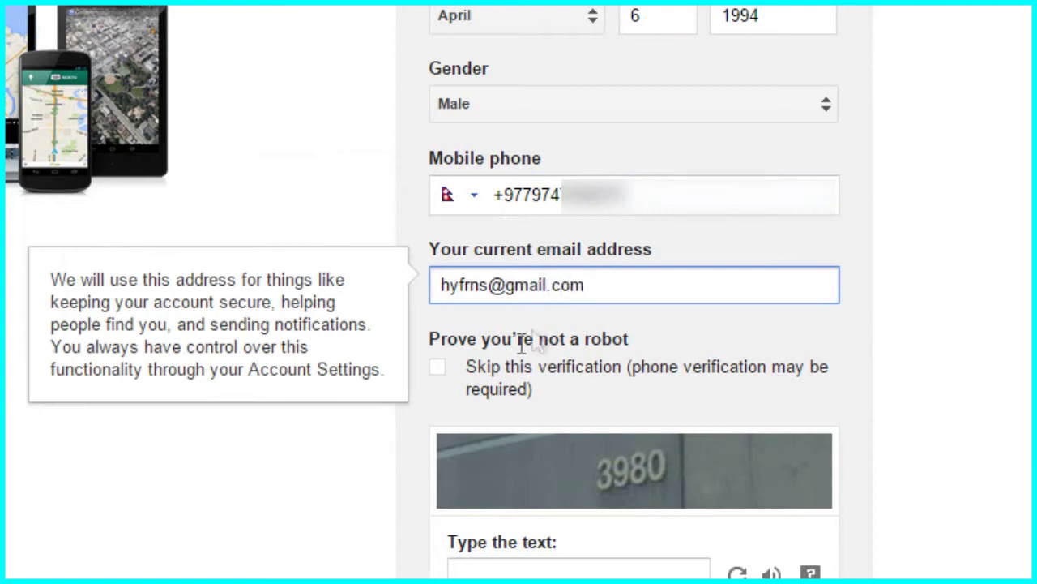
pyautogui.scroll(-2, 486, 365)
pyautogui.scroll(-1, 737, 308)
pyautogui.click(674, 302)
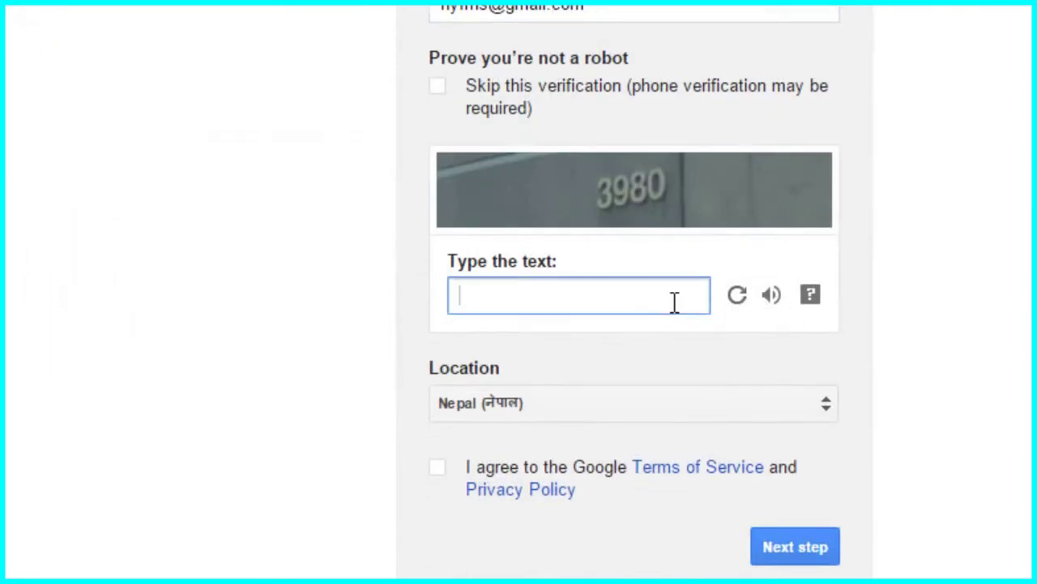
pyautogui.write('3980')
pyautogui.click(438, 468)
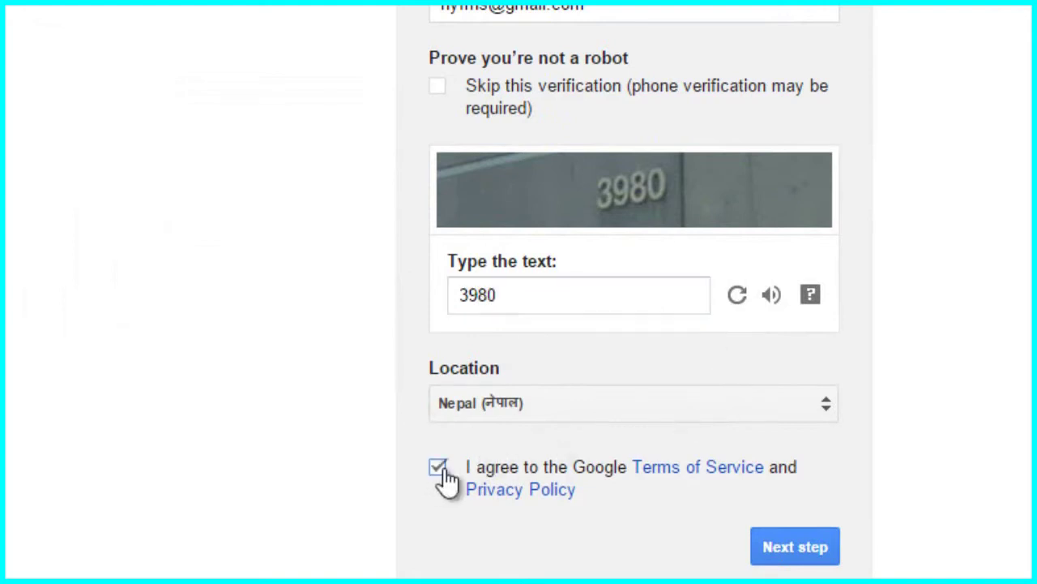
pyautogui.click(800, 553)
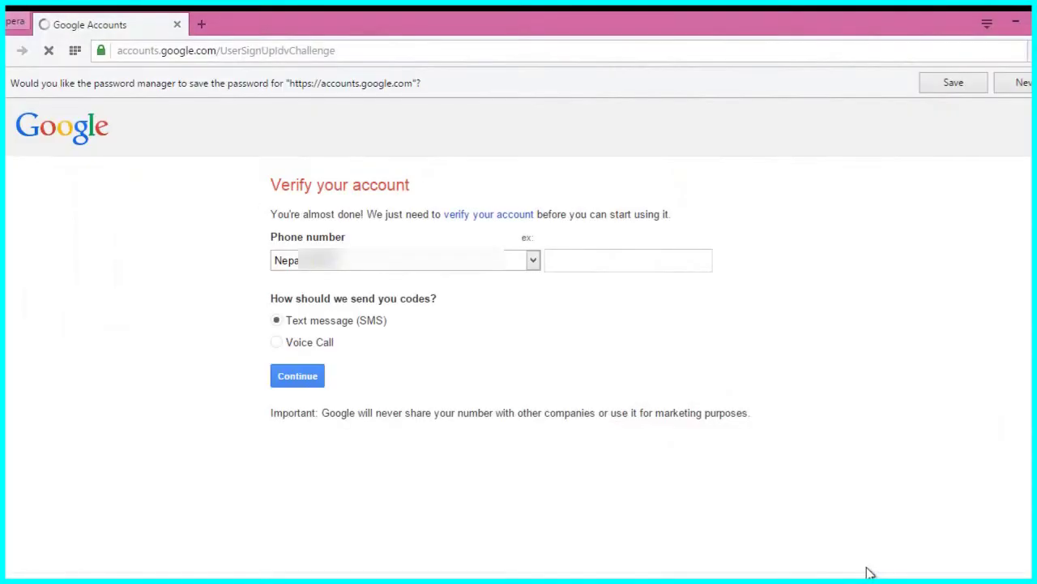
# Request the verification code by text message and enter the received code.
pyautogui.click(298, 379)
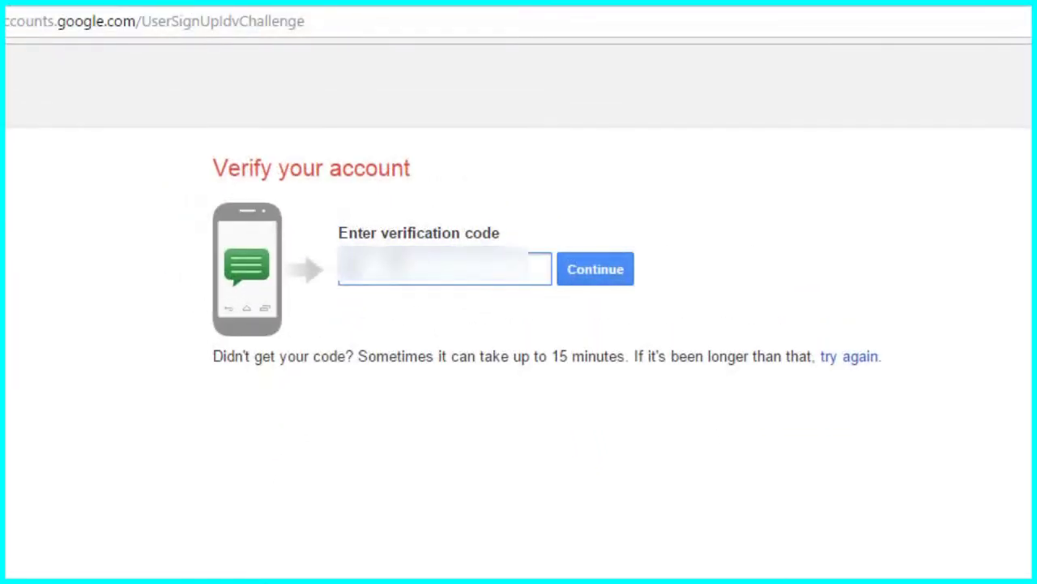
pyautogui.write('12')
pyautogui.write('34')
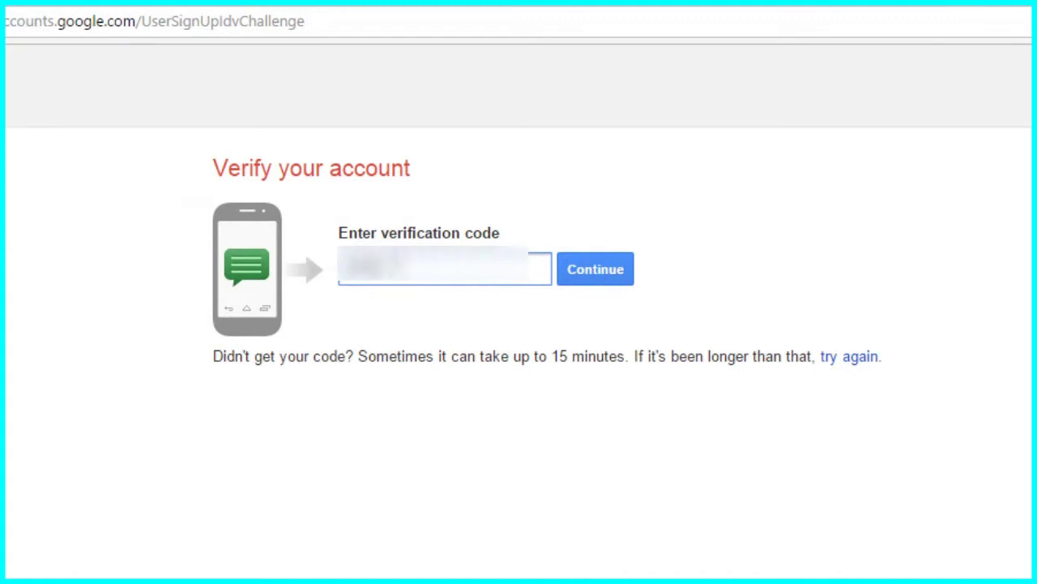
pyautogui.write('5')
pyautogui.write('6')
# Submit the verification code and decline the public Google+ profile.
pyautogui.click(626, 278)
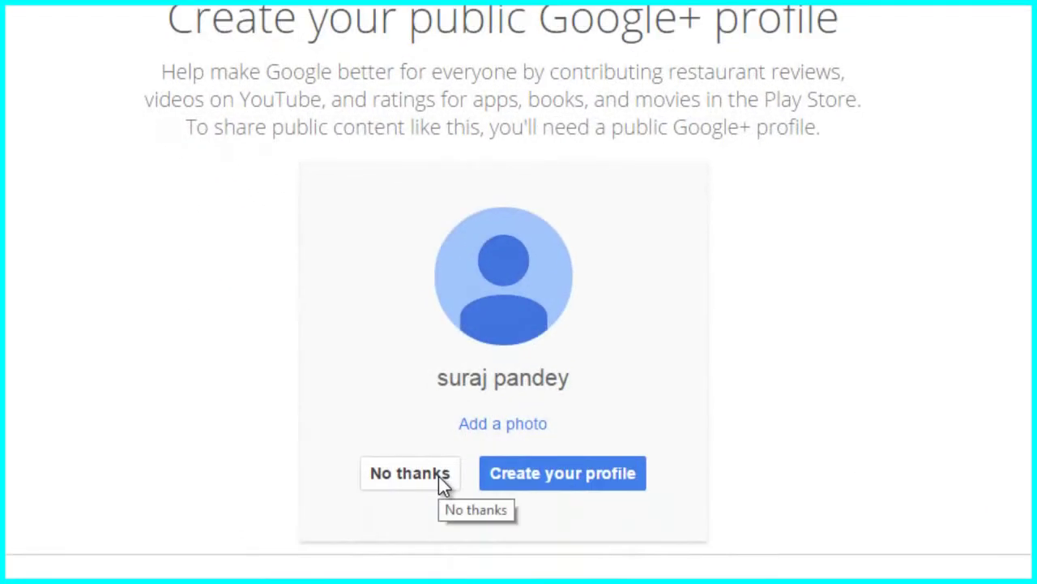
pyautogui.click(439, 475)
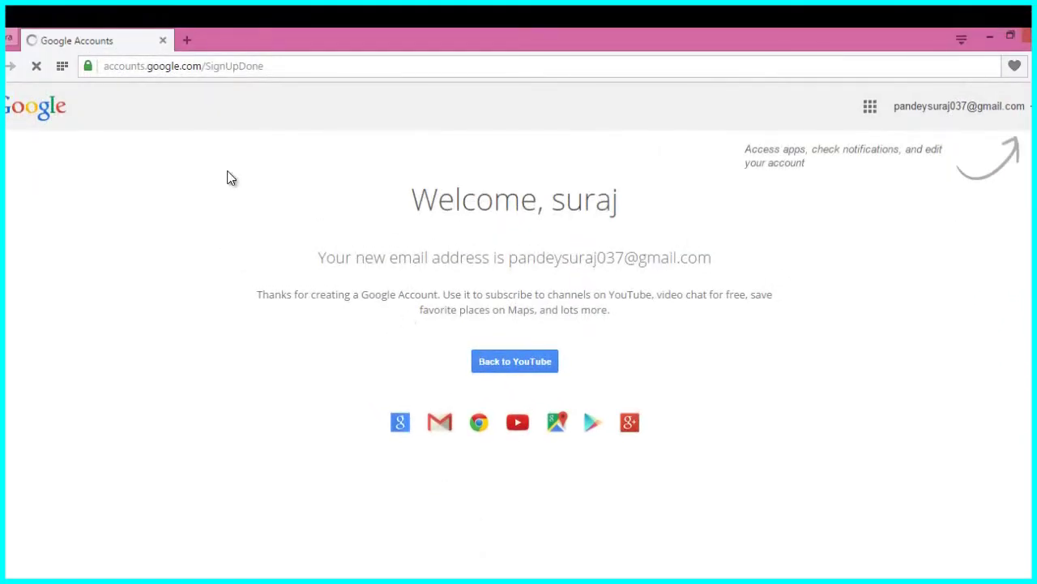
# Go to youtube.com in a new tab and sign in with the new account.
pyautogui.click(187, 41)
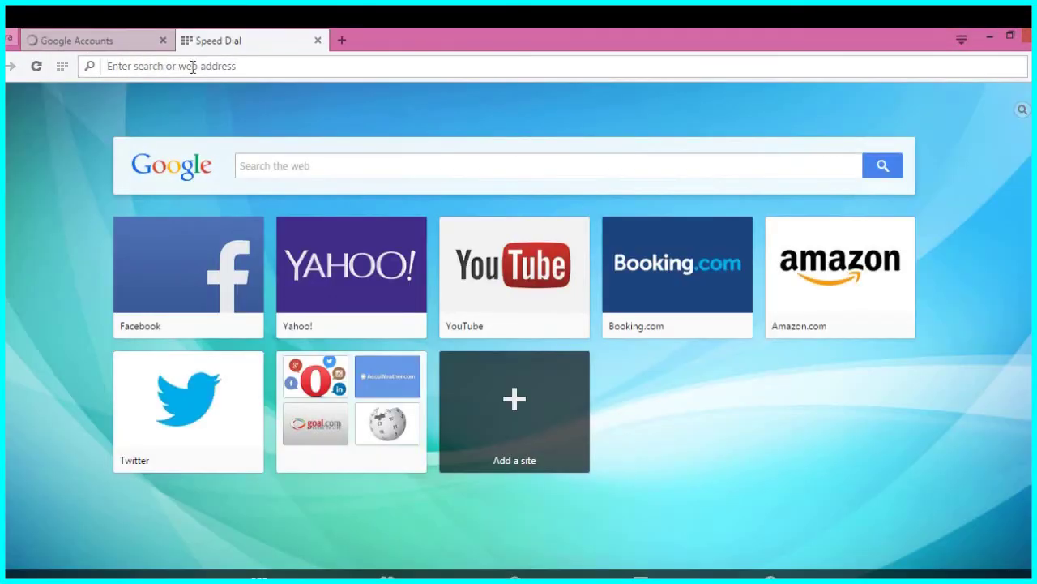
pyautogui.write('y')
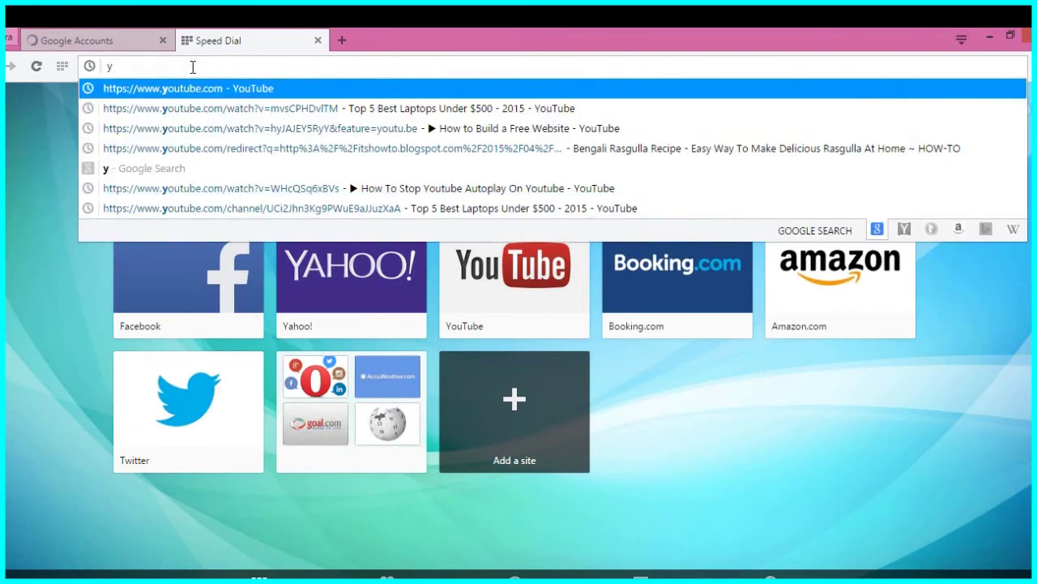
pyautogui.click(213, 91)
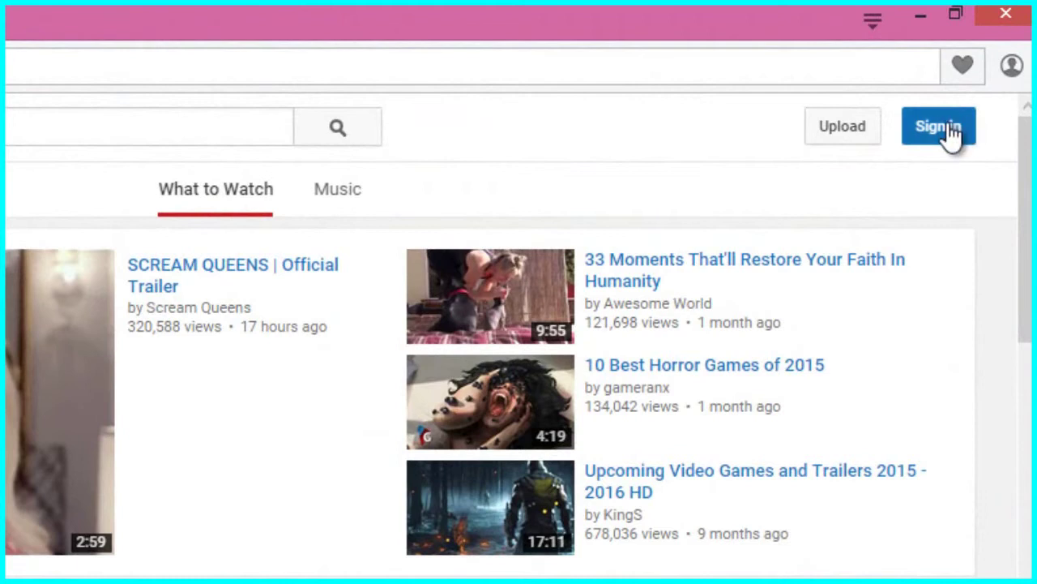
pyautogui.click(940, 128)
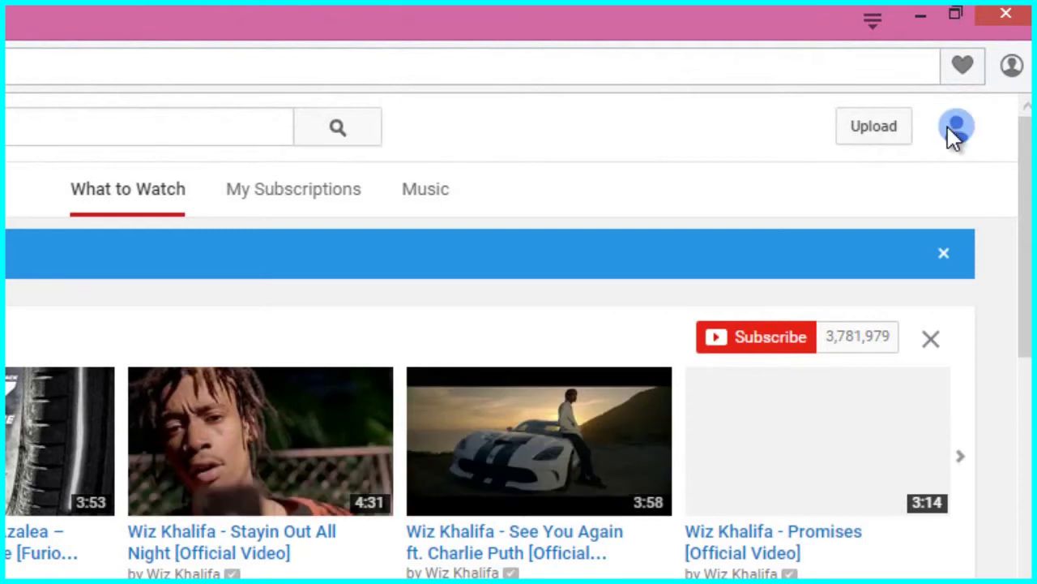
# Start a video upload to bring up the 'Set up your channel' dialog.
pyautogui.click(889, 139)
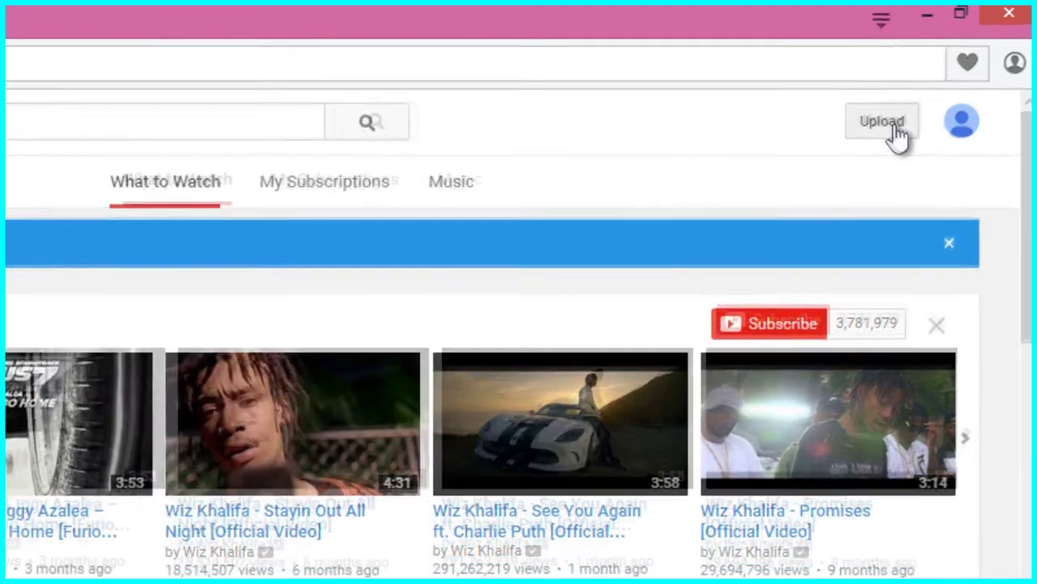
pyautogui.click(889, 133)
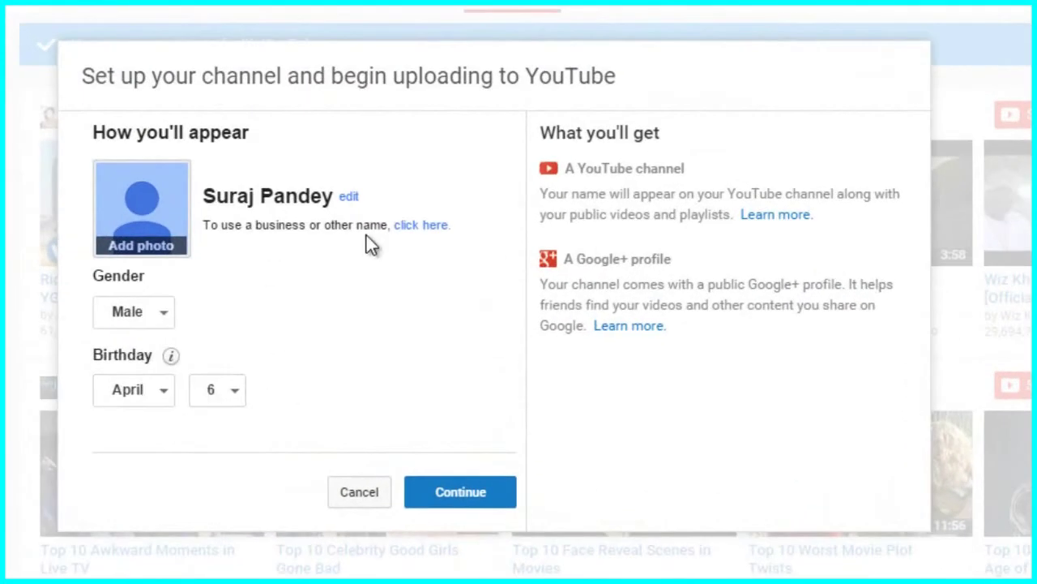
# Name the channel 'youtube tricks' in category Other, accept Pages Terms, then open My Channel.
pyautogui.click(421, 227)
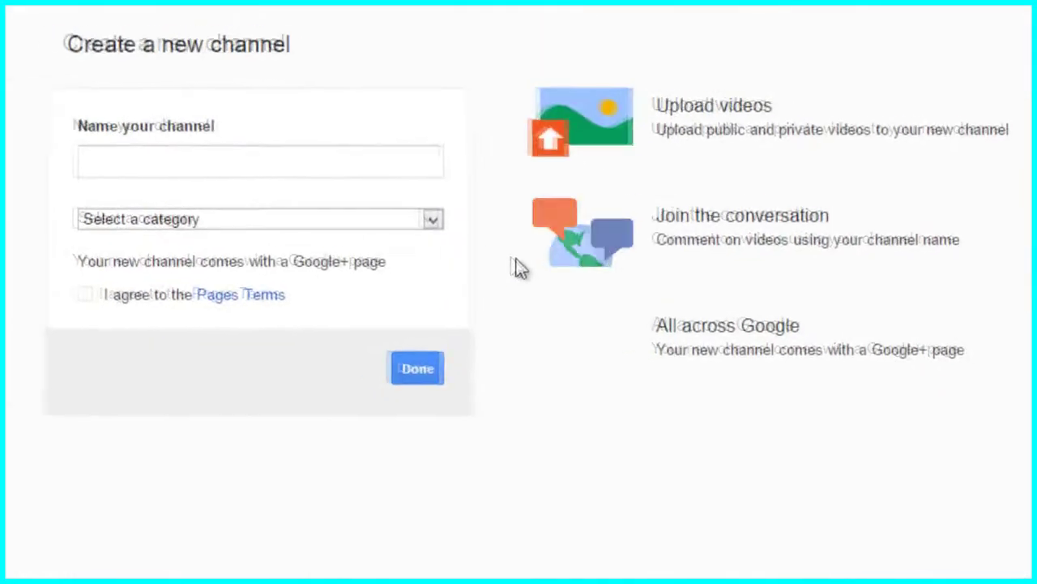
pyautogui.click(218, 175)
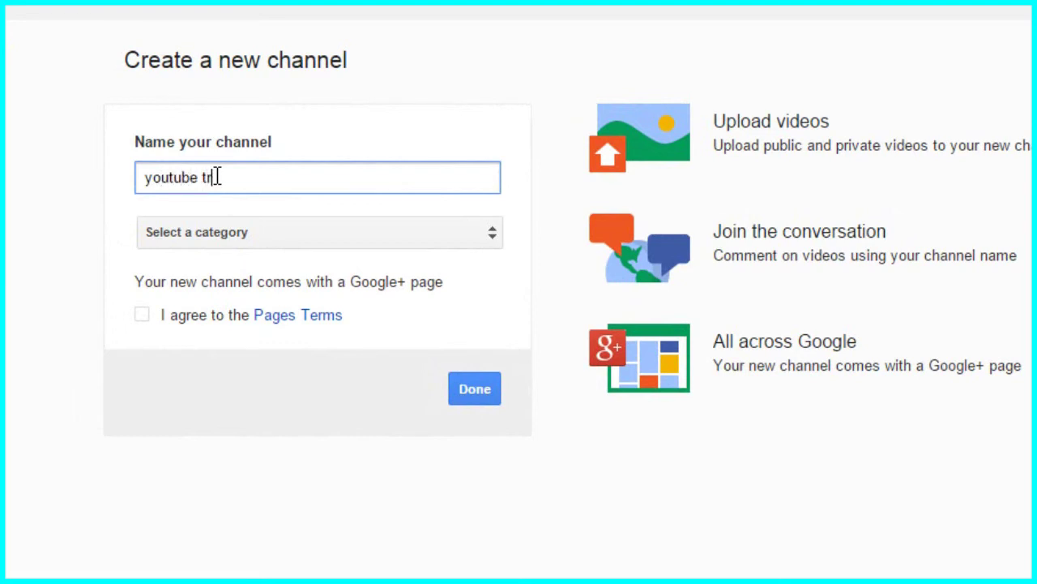
pyautogui.write('ks')
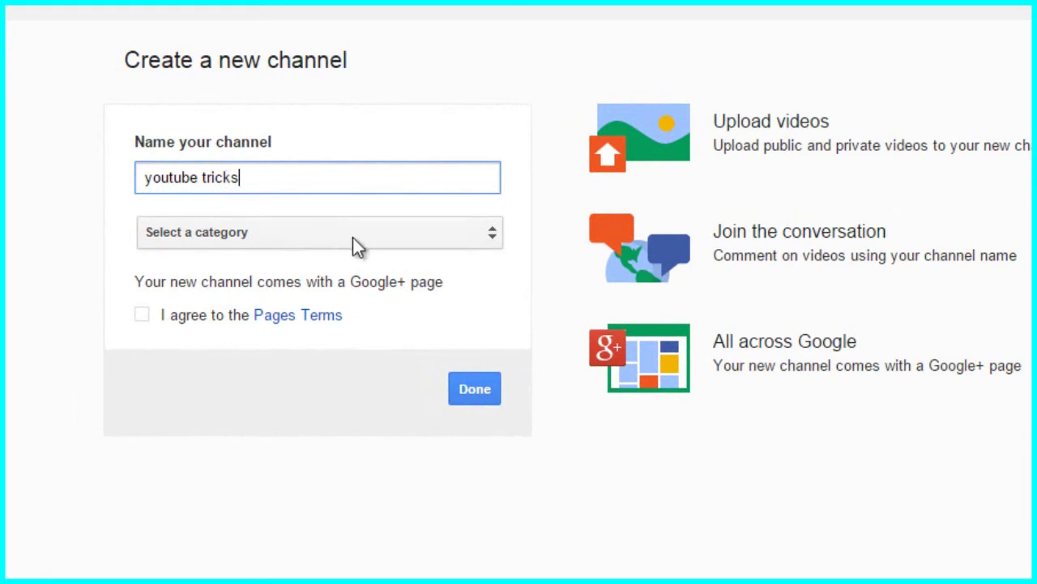
pyautogui.click(351, 239)
pyautogui.click(305, 326)
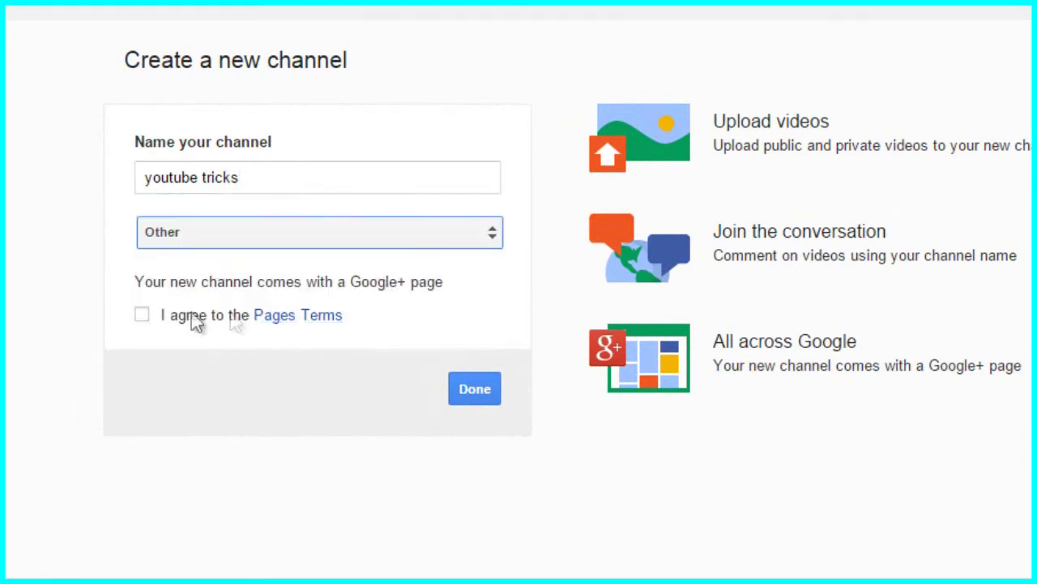
pyautogui.click(144, 316)
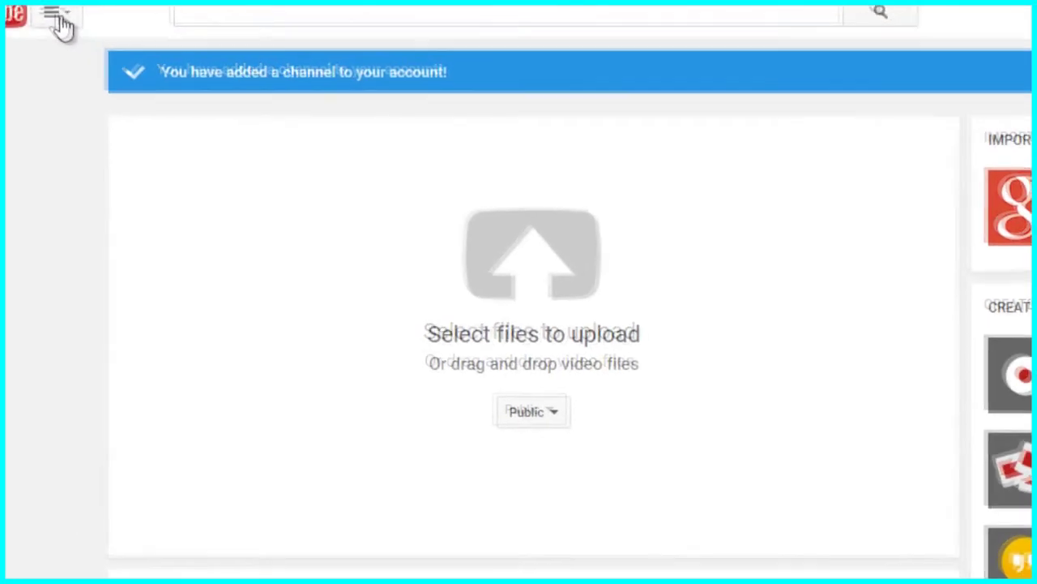
pyautogui.click(118, 59)
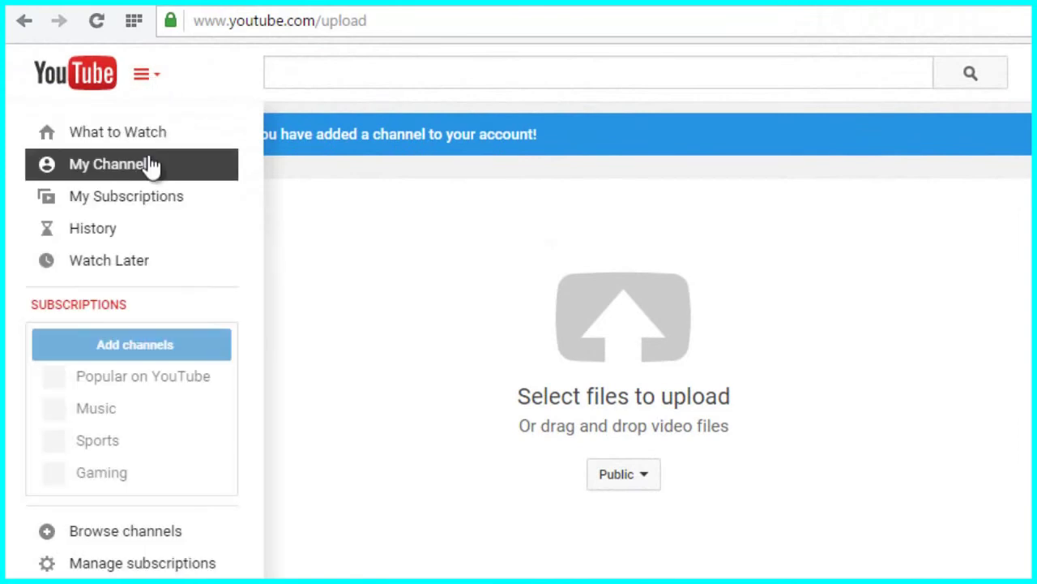
pyautogui.click(148, 163)
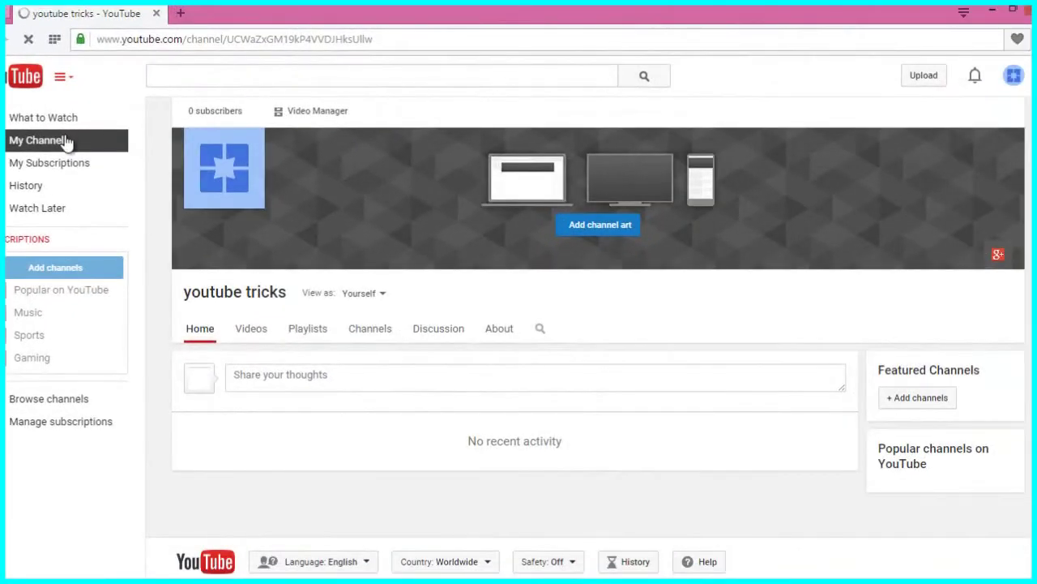